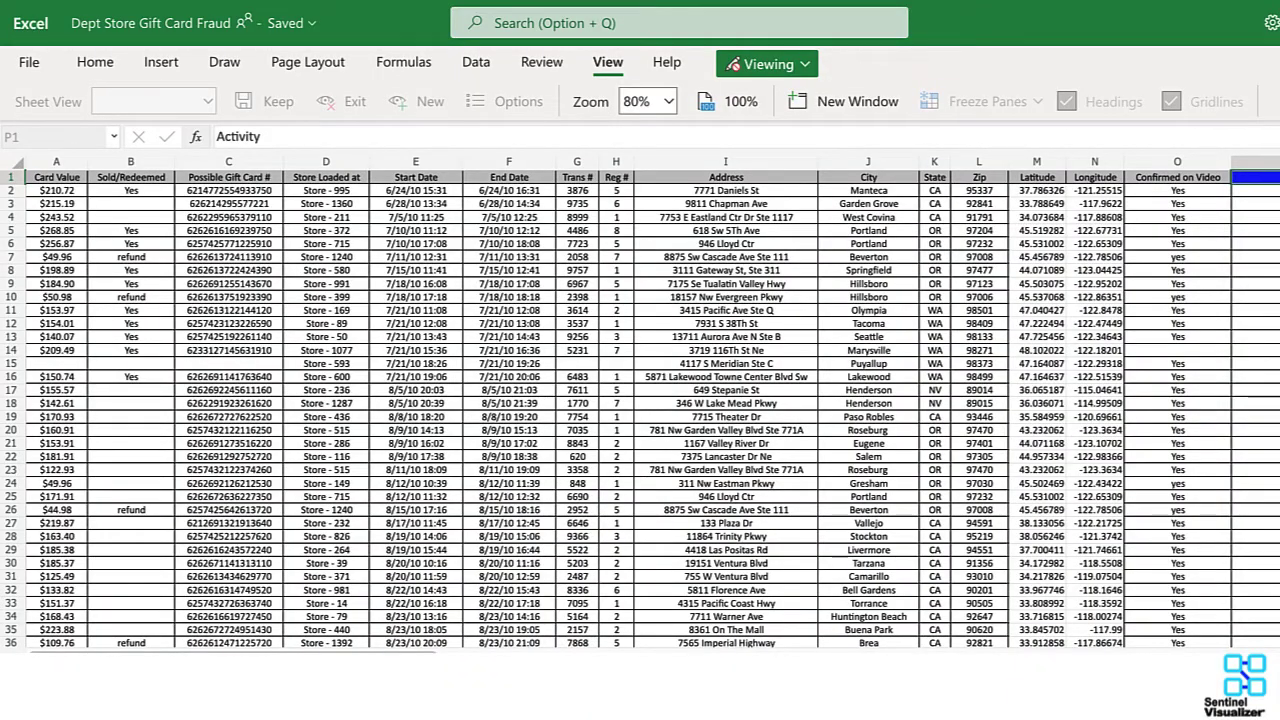
- Scroll the gift card transaction records down to about row 103
{"action": "scroll", "coordinate": [640, 408], "scroll_direction": "down", "scroll_amount": 1}
{"action": "scroll", "coordinate": [640, 408], "scroll_direction": "down", "scroll_amount": 10}
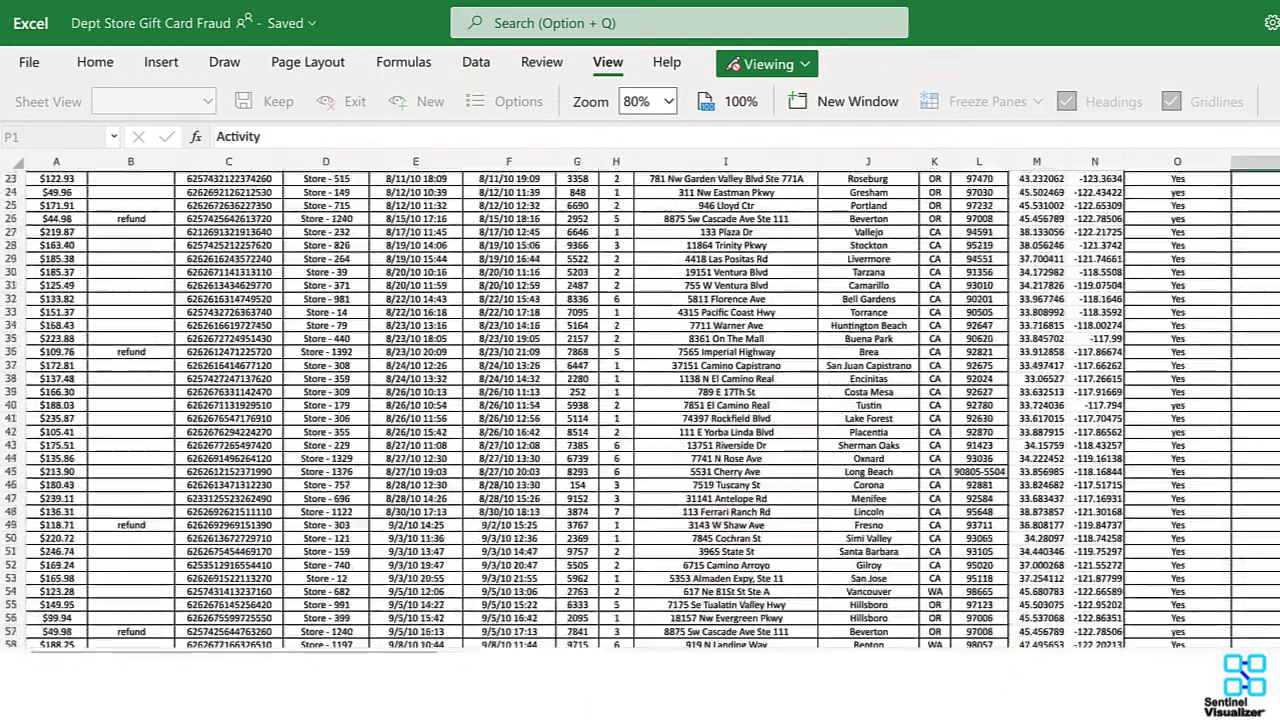
{"action": "scroll", "coordinate": [640, 408], "scroll_direction": "down", "scroll_amount": 8}
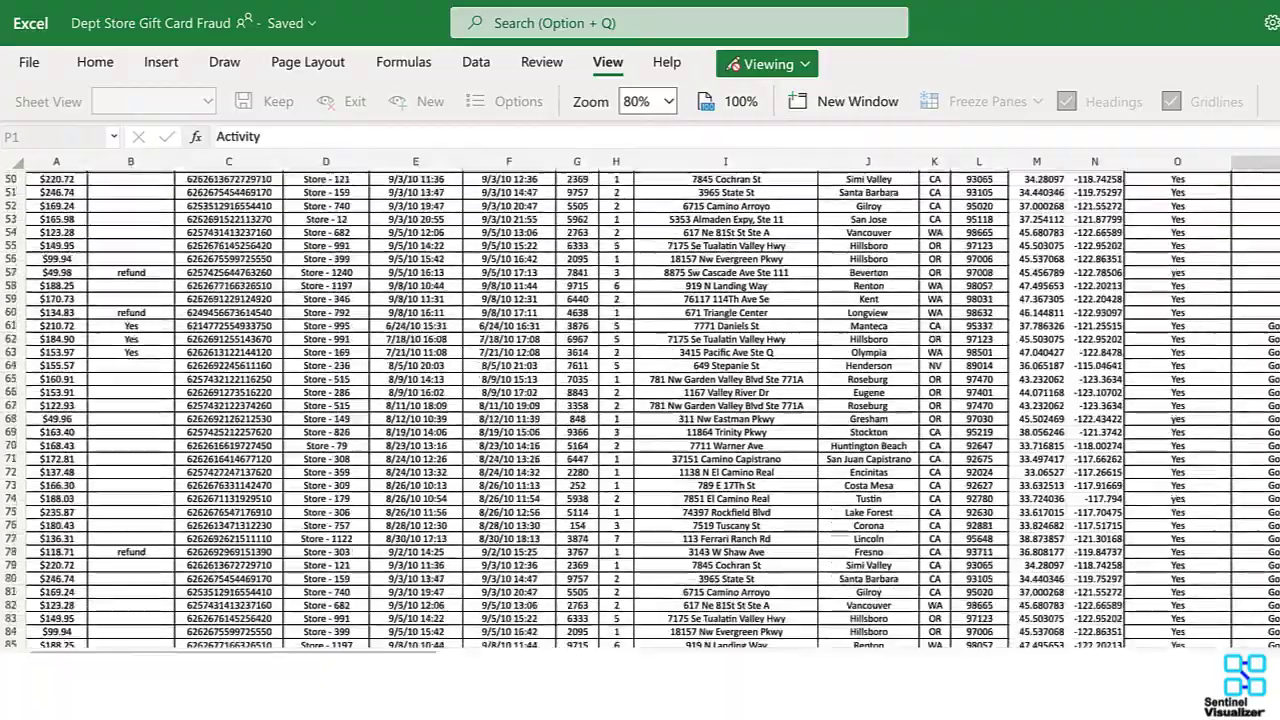
{"action": "scroll", "coordinate": [640, 408], "scroll_direction": "down", "scroll_amount": 6}
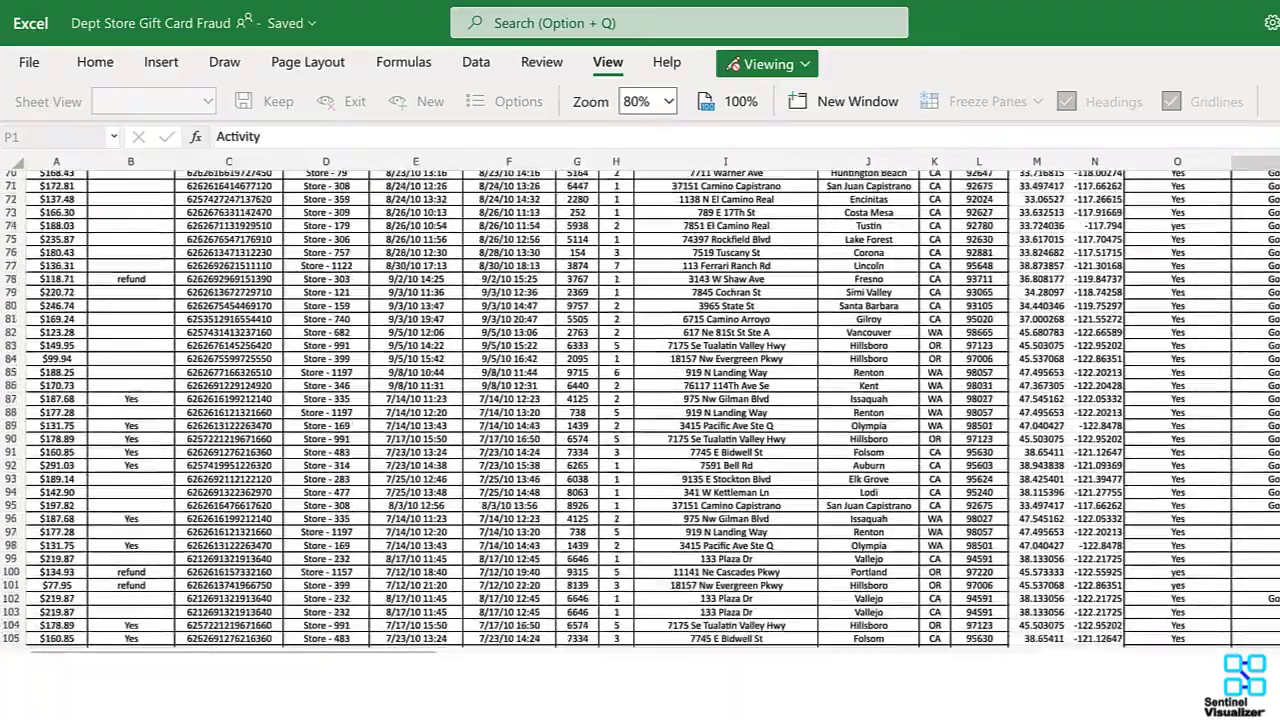
{"action": "scroll", "coordinate": [640, 408], "scroll_direction": "down", "scroll_amount": 7}
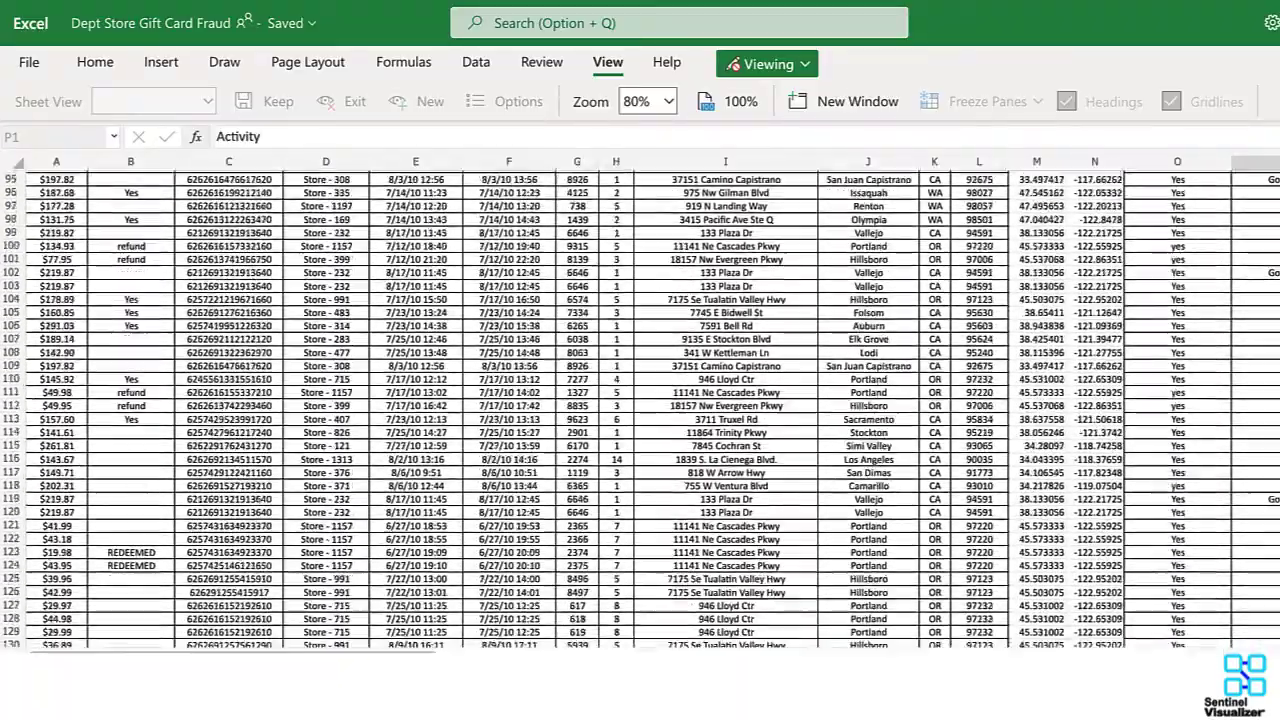
{"action": "scroll", "coordinate": [640, 408], "scroll_direction": "down", "scroll_amount": 1}
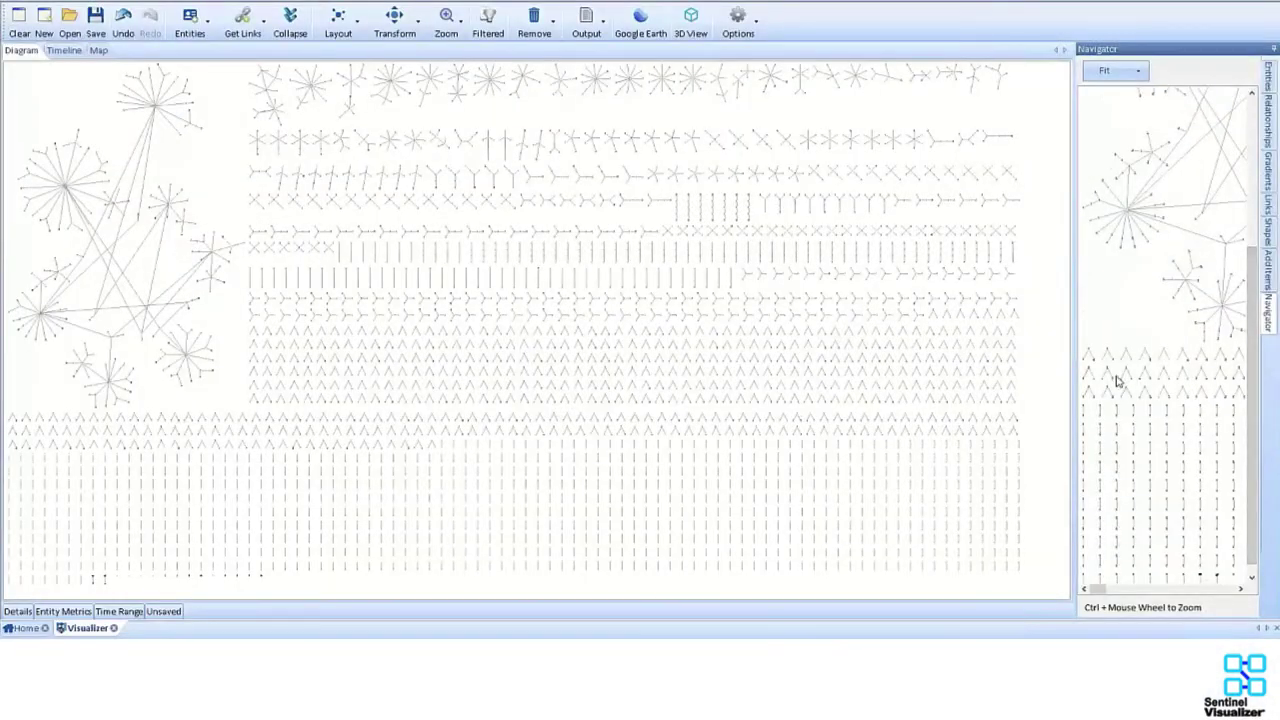
- Zoom the call-record diagram onto the connected caller clusters at the top left
{"action": "left_click_drag", "start_coordinate": [1116, 366], "coordinate": [1179, 405]}
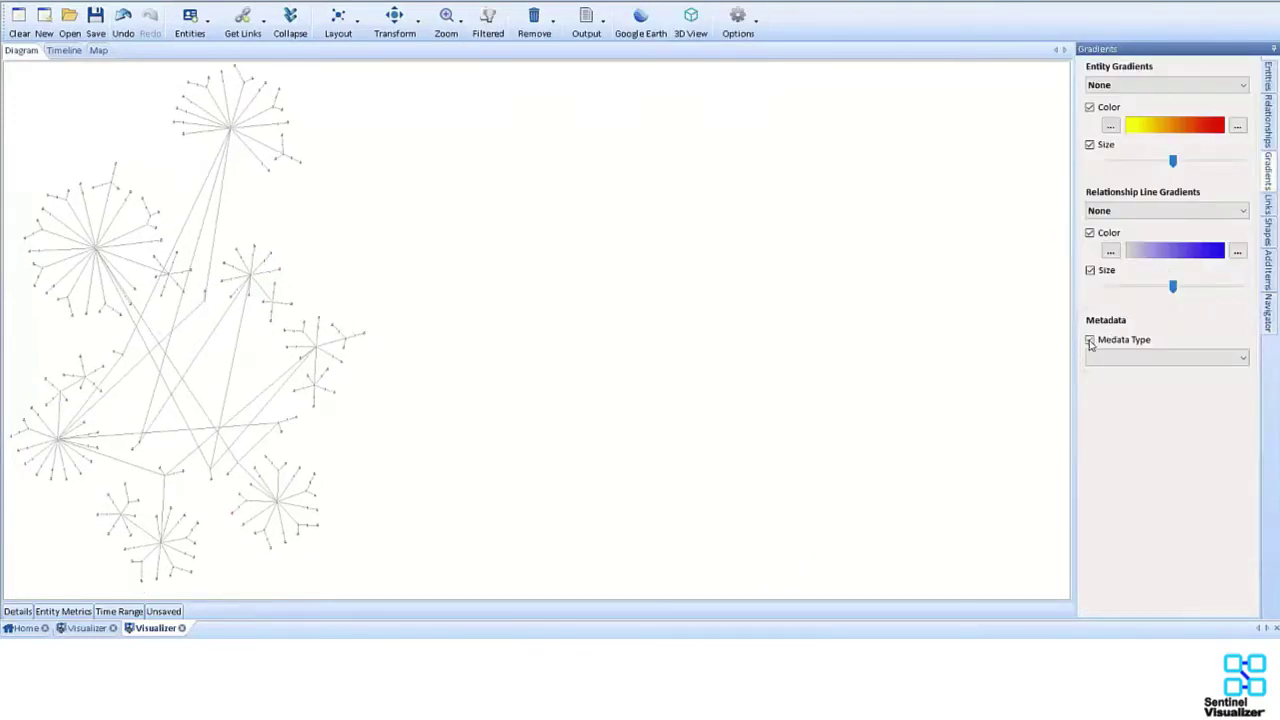
- Highlight Targeted phones with the Metadata Type gradient and filter to the targets' Shortest Path
{"action": "left_click", "coordinate": [1090, 341]}
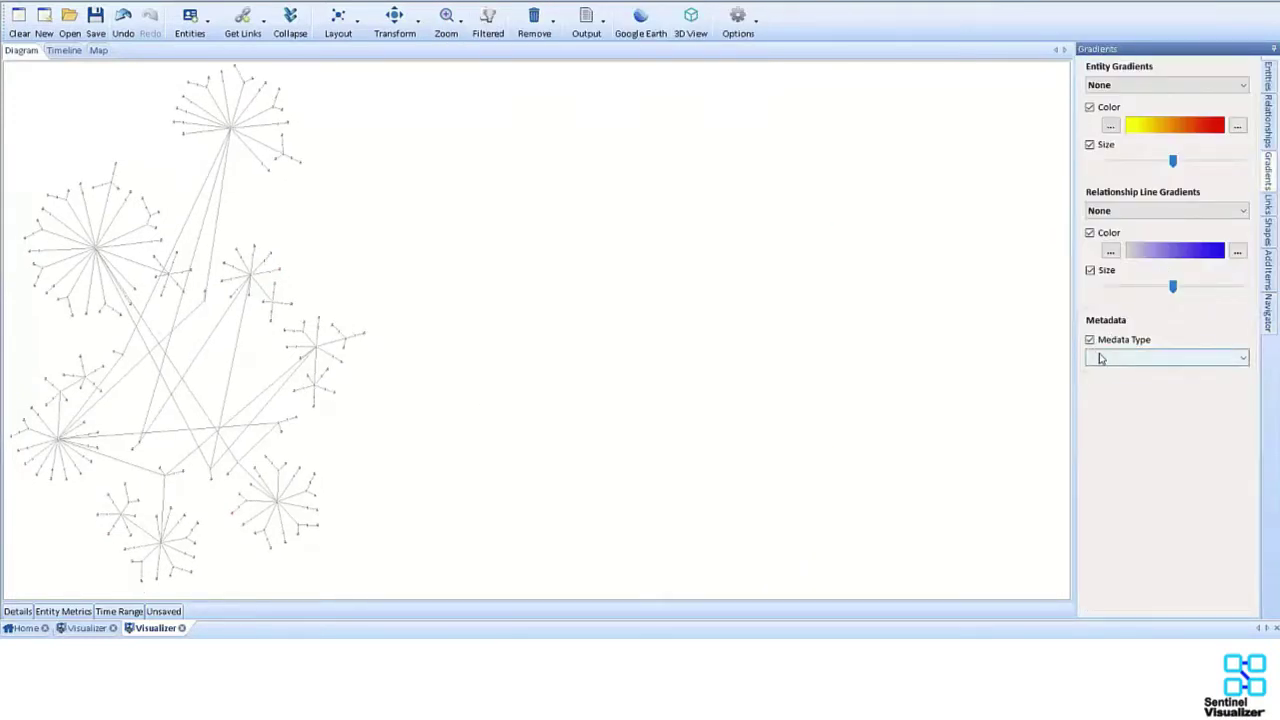
{"action": "left_click", "coordinate": [1098, 357]}
{"action": "left_click", "coordinate": [1105, 409]}
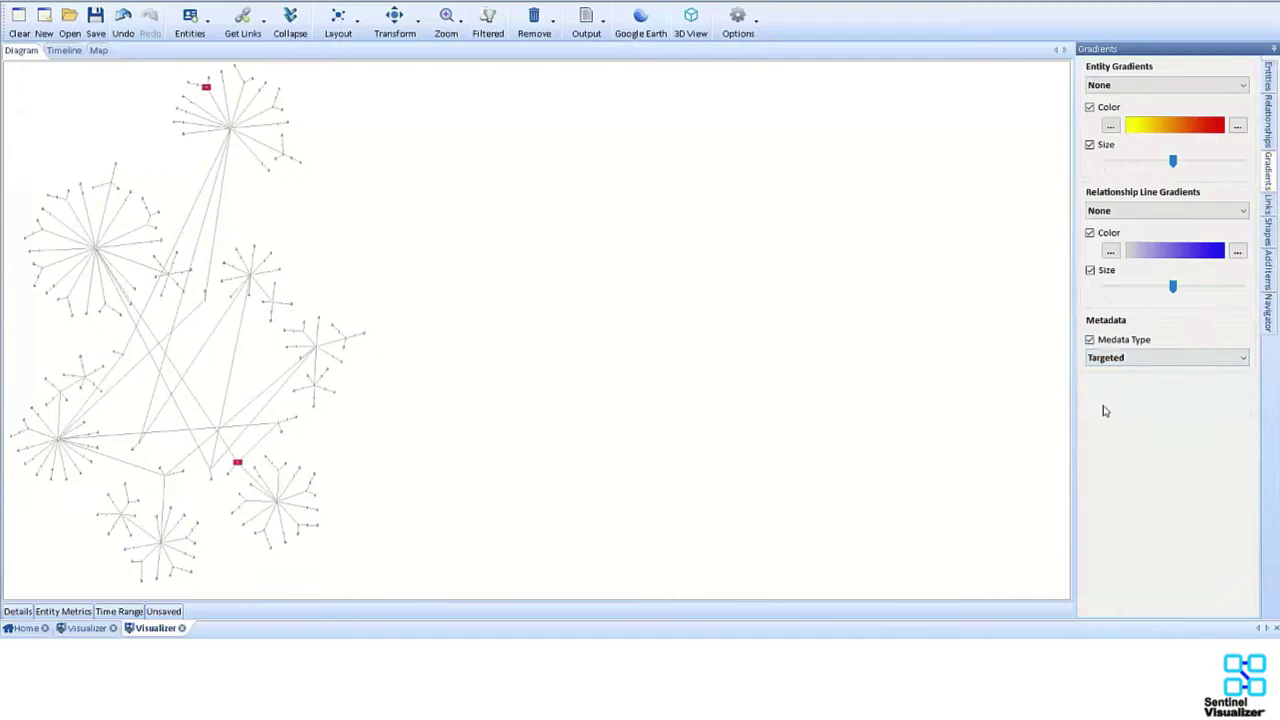
{"action": "left_click", "coordinate": [1268, 202]}
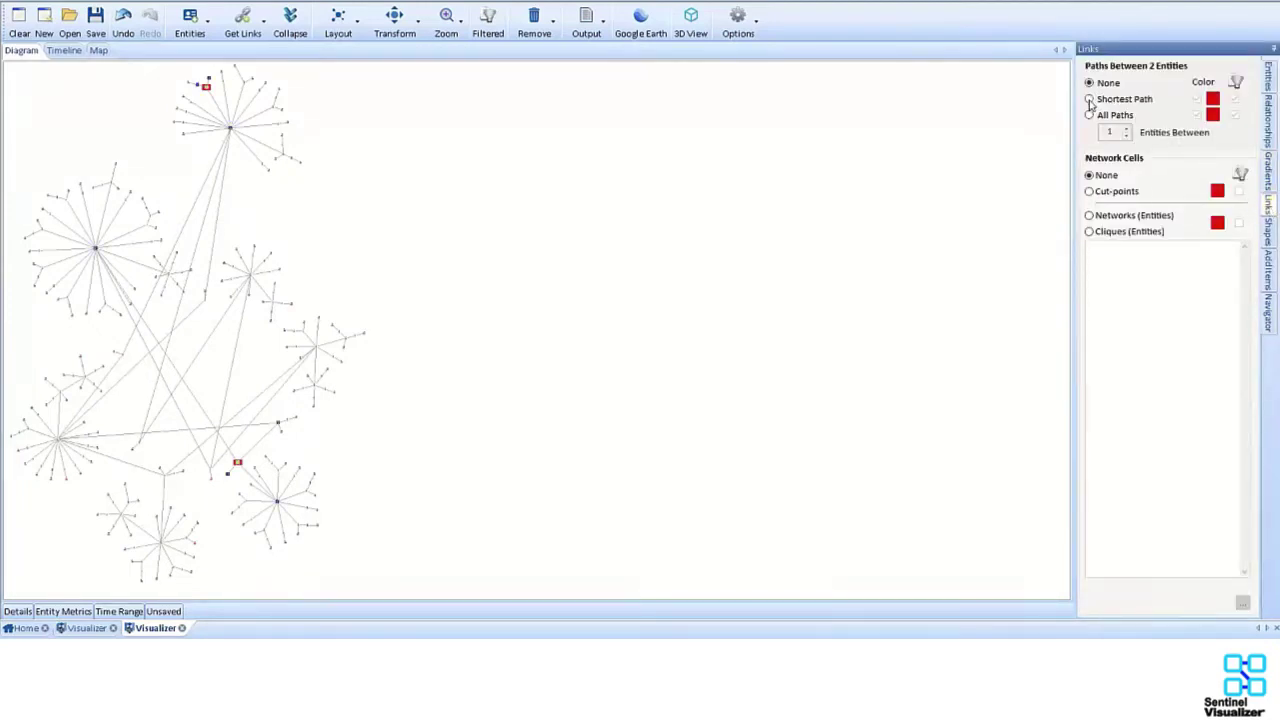
{"action": "left_click", "coordinate": [1090, 99]}
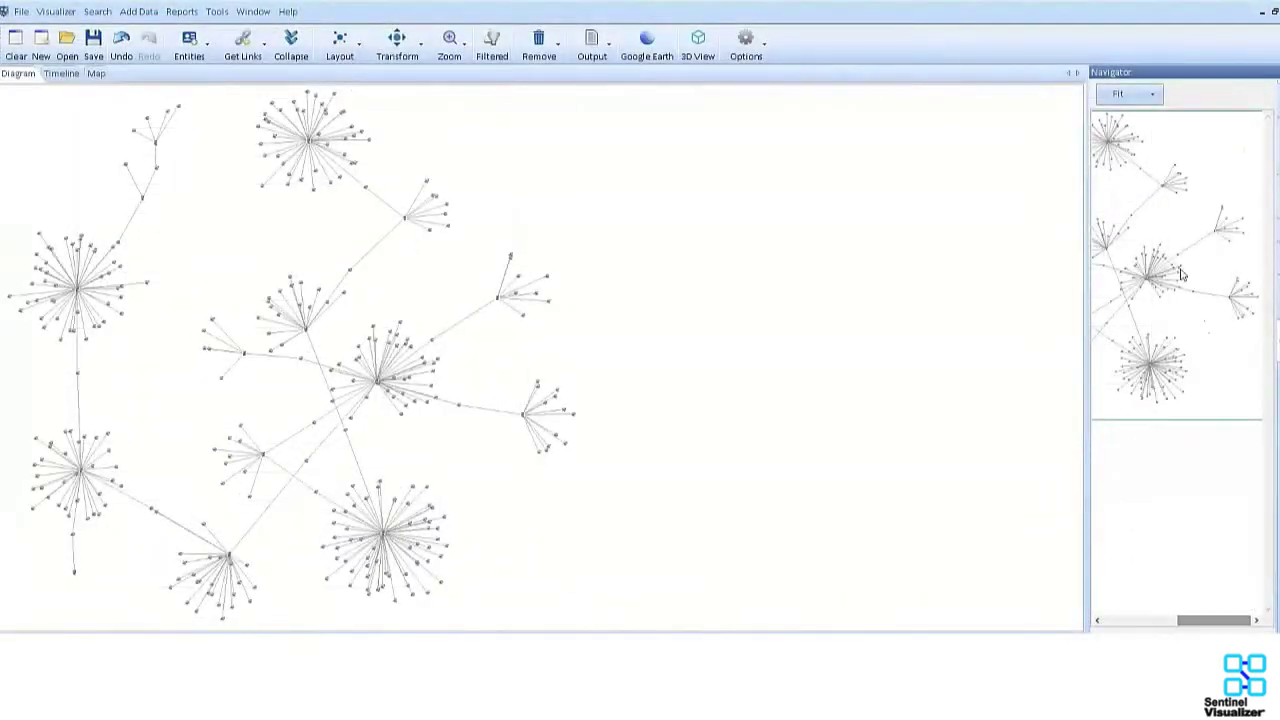
- Zoom into the server and IP address network and export it to Google Earth
{"action": "left_click_drag", "start_coordinate": [1140, 266], "coordinate": [1243, 322]}
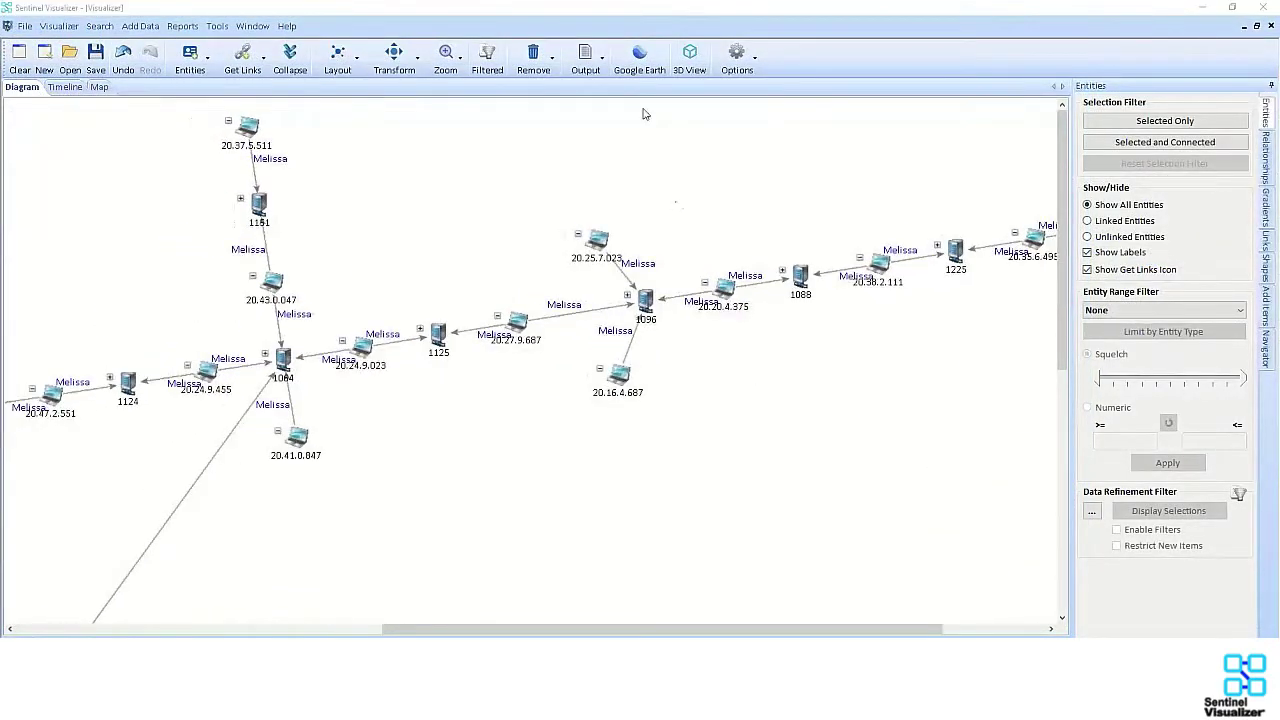
{"action": "left_click", "coordinate": [640, 62]}
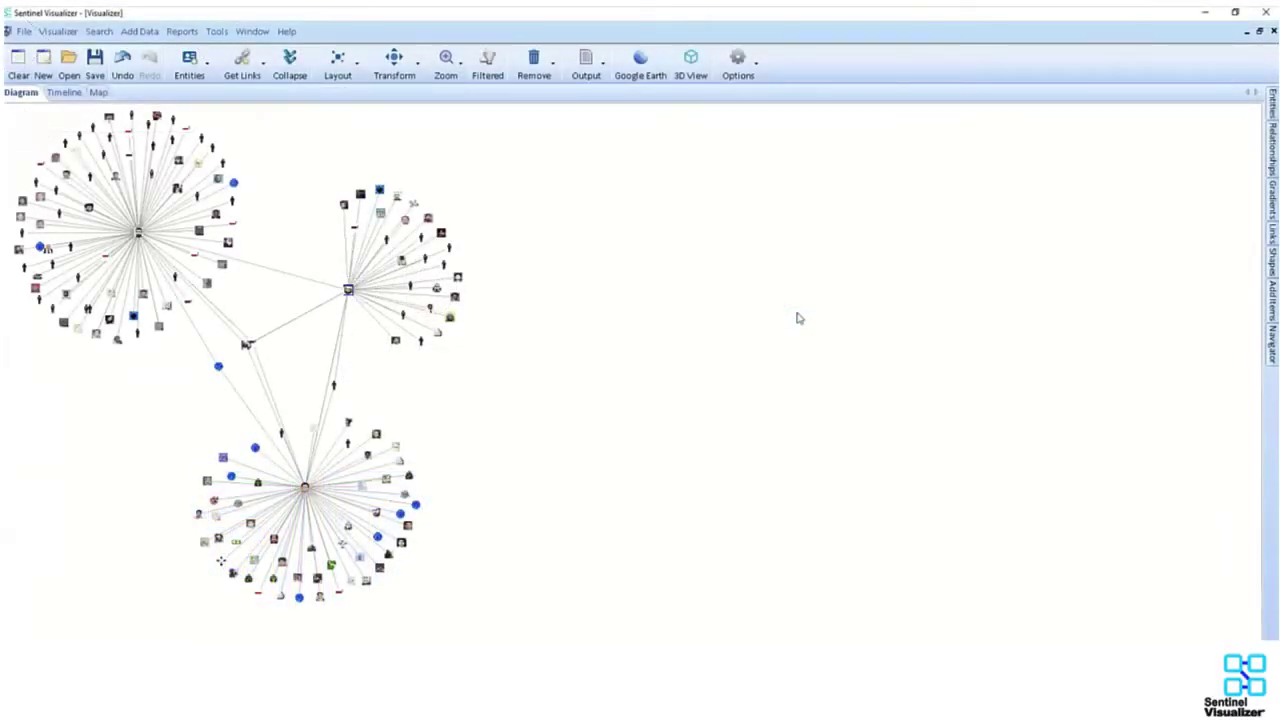
- Zoom the Navigator onto Al Qaeda and its dense clusters, then zoom out and scroll up
{"action": "left_click", "coordinate": [1272, 345]}
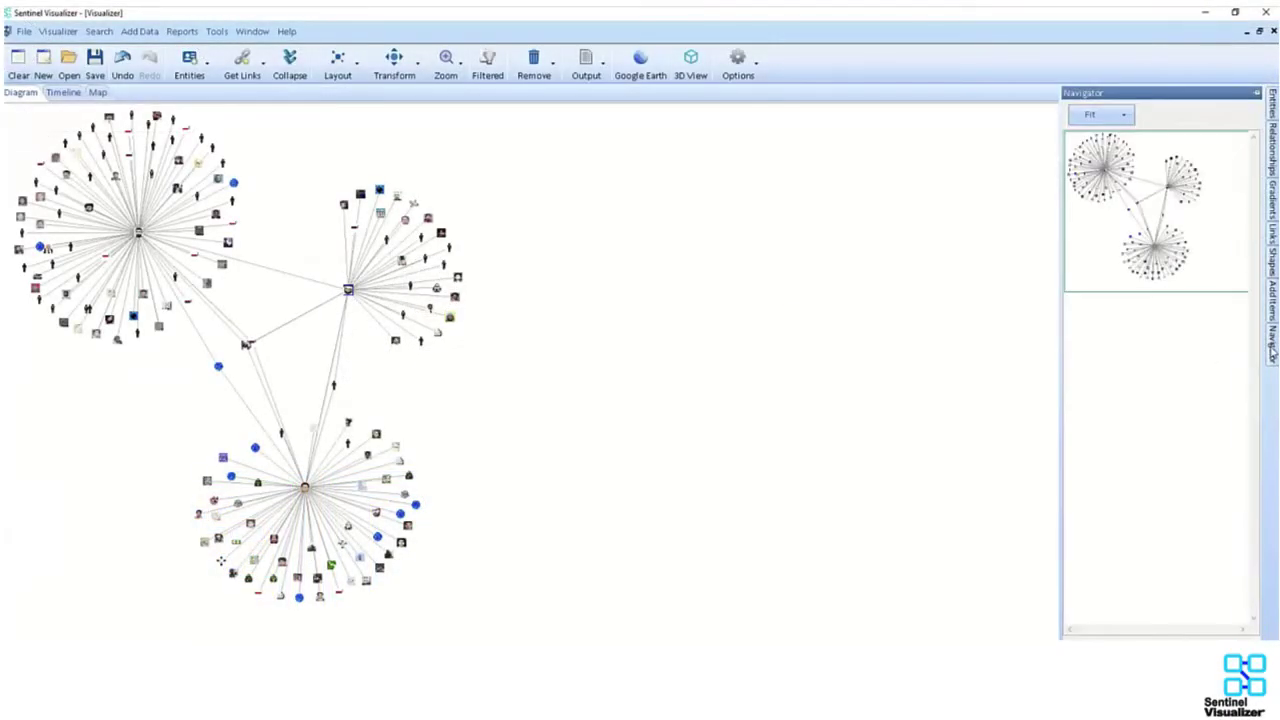
{"action": "left_click_drag", "start_coordinate": [1108, 193], "coordinate": [1172, 230]}
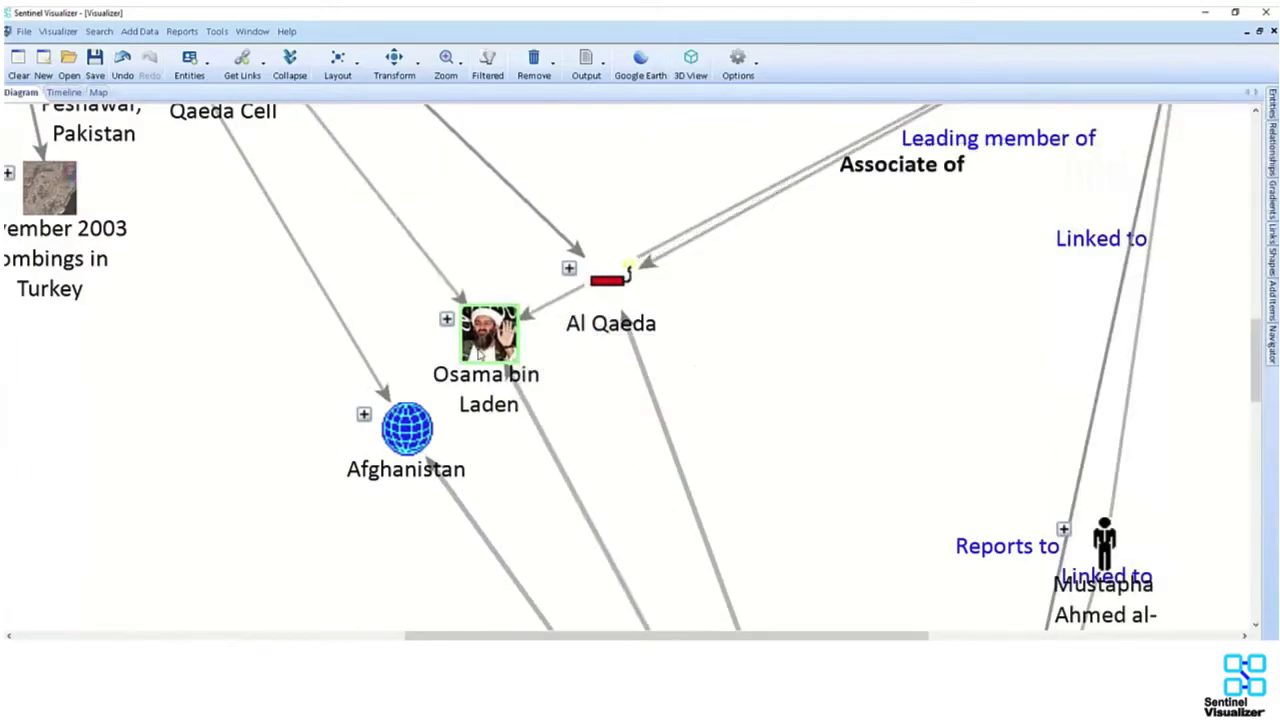
{"action": "scroll", "coordinate": [479, 353], "scroll_direction": "down", "scroll_amount": 5}
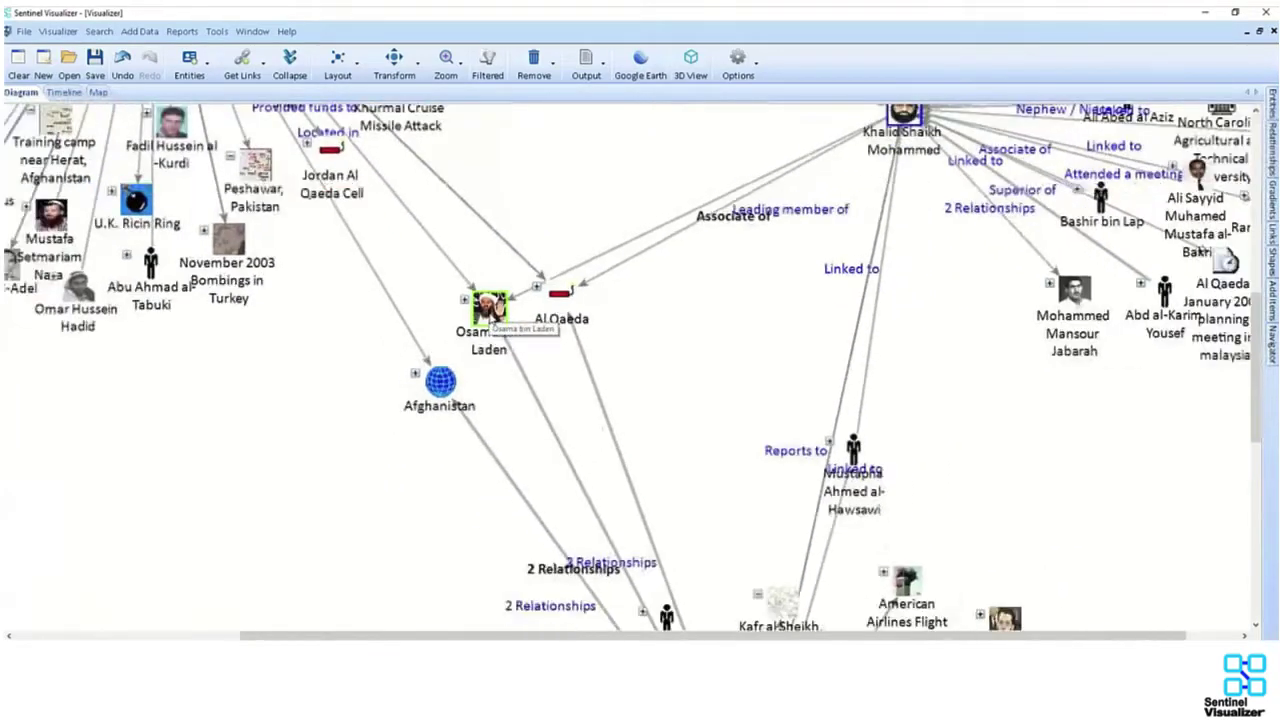
{"action": "scroll", "coordinate": [490, 315], "scroll_direction": "down", "scroll_amount": 2}
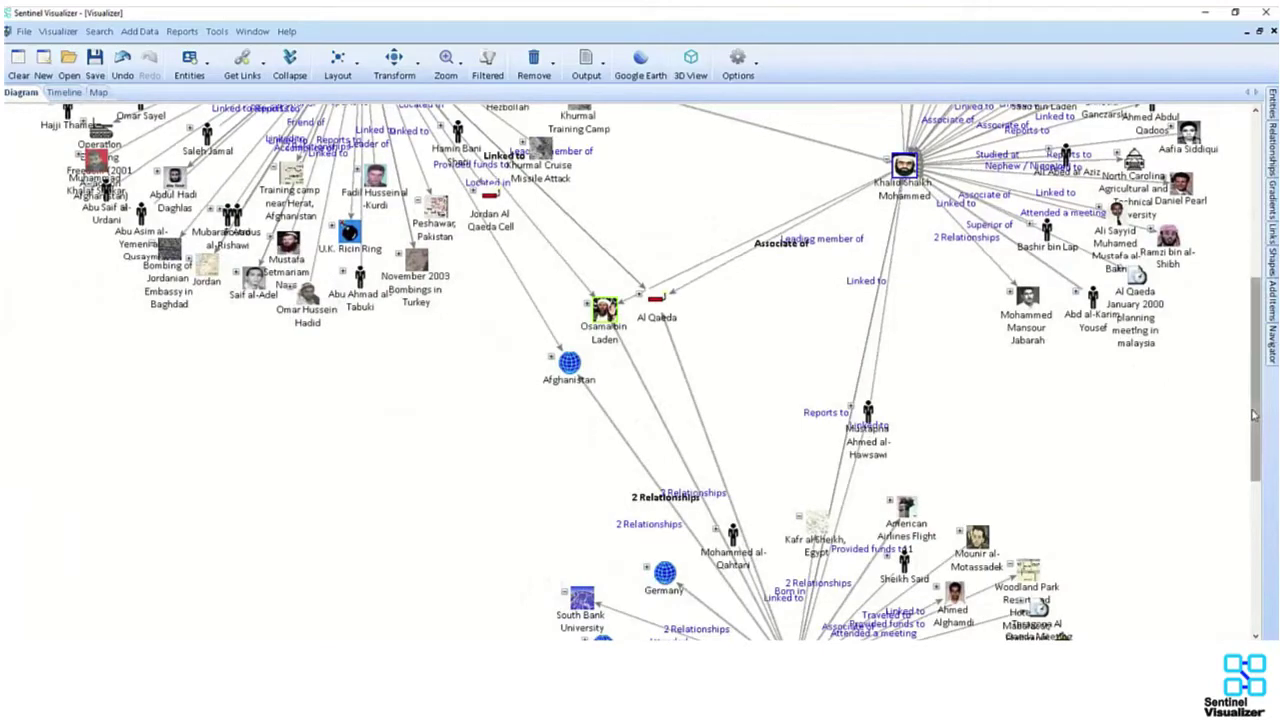
{"action": "left_click_drag", "start_coordinate": [1254, 415], "coordinate": [1192, 337]}
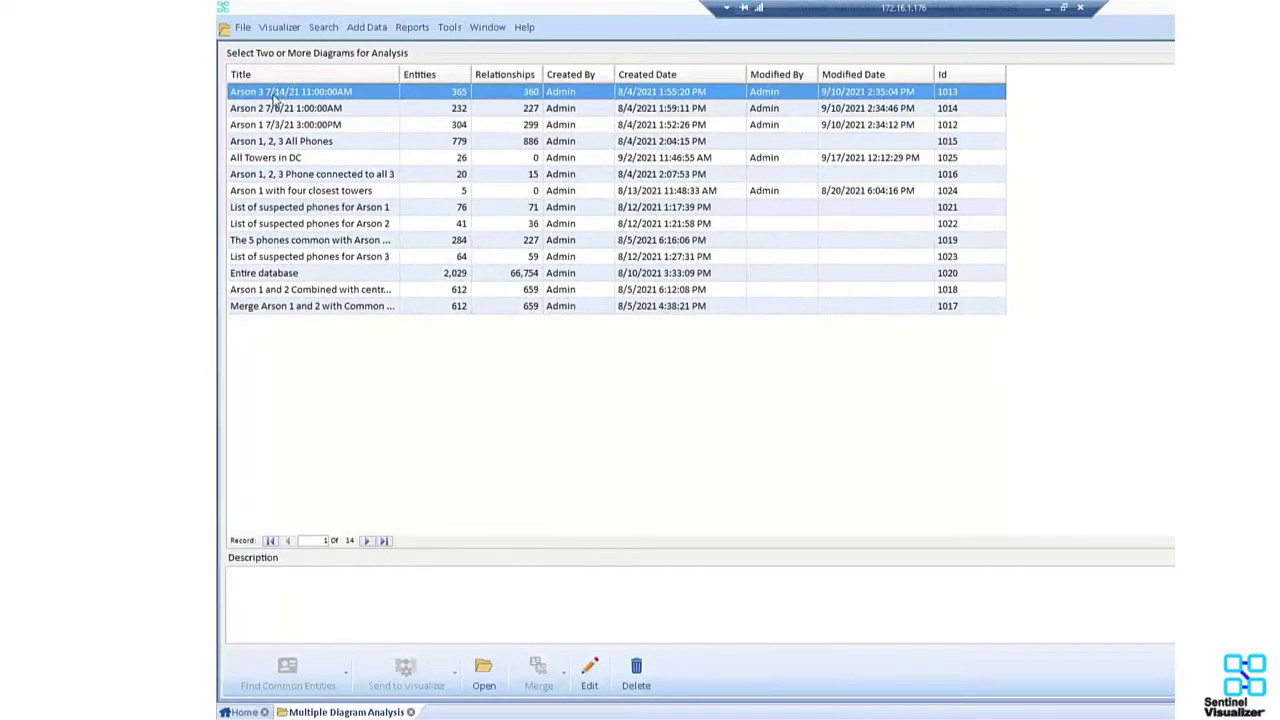
- Select Arson 1, 2 and 3 and list the Entities in Every Visualizer
{"action": "left_click", "coordinate": [283, 110]}
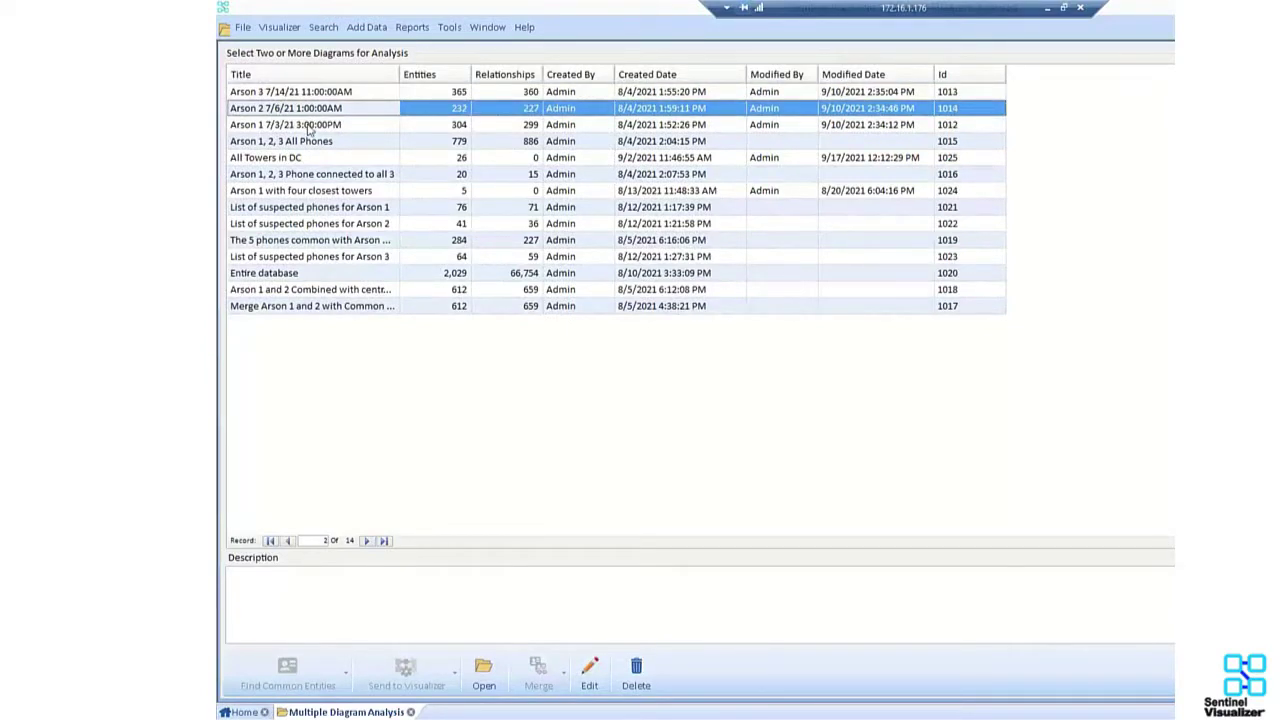
{"action": "left_click", "coordinate": [304, 127]}
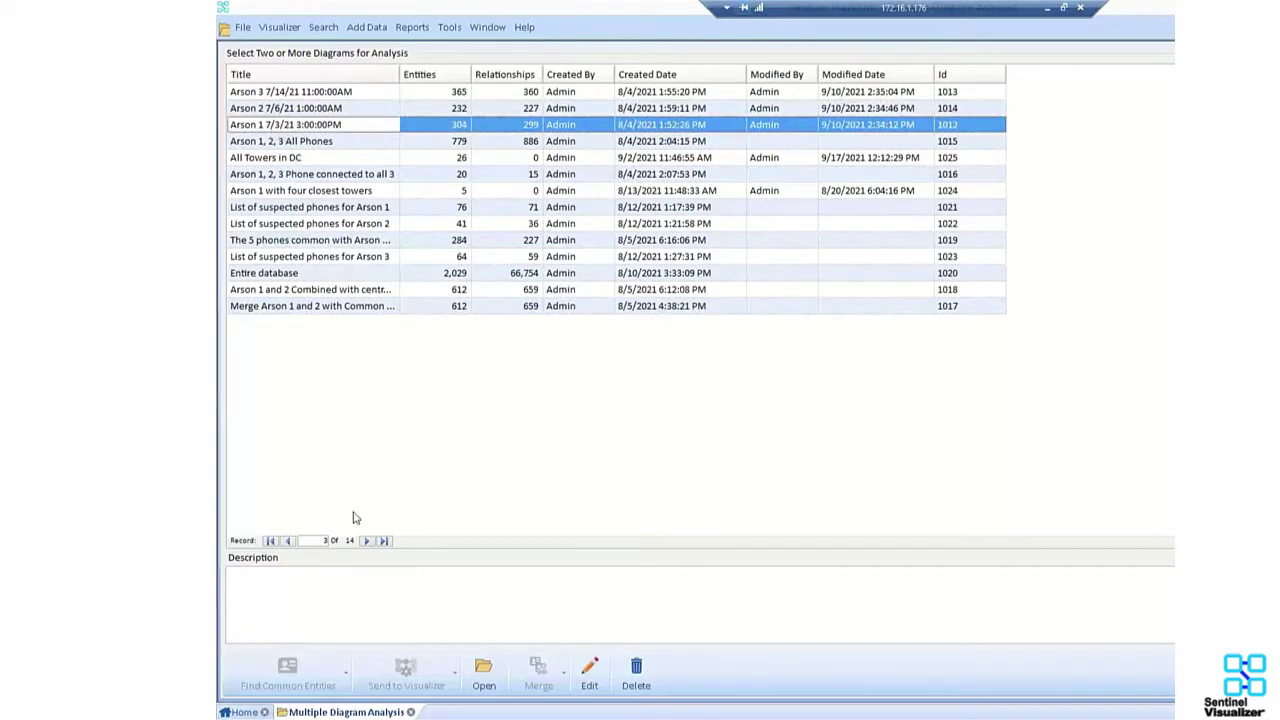
{"action": "key", "text": "shift+Up"}
{"action": "key", "text": "shift+Up"}
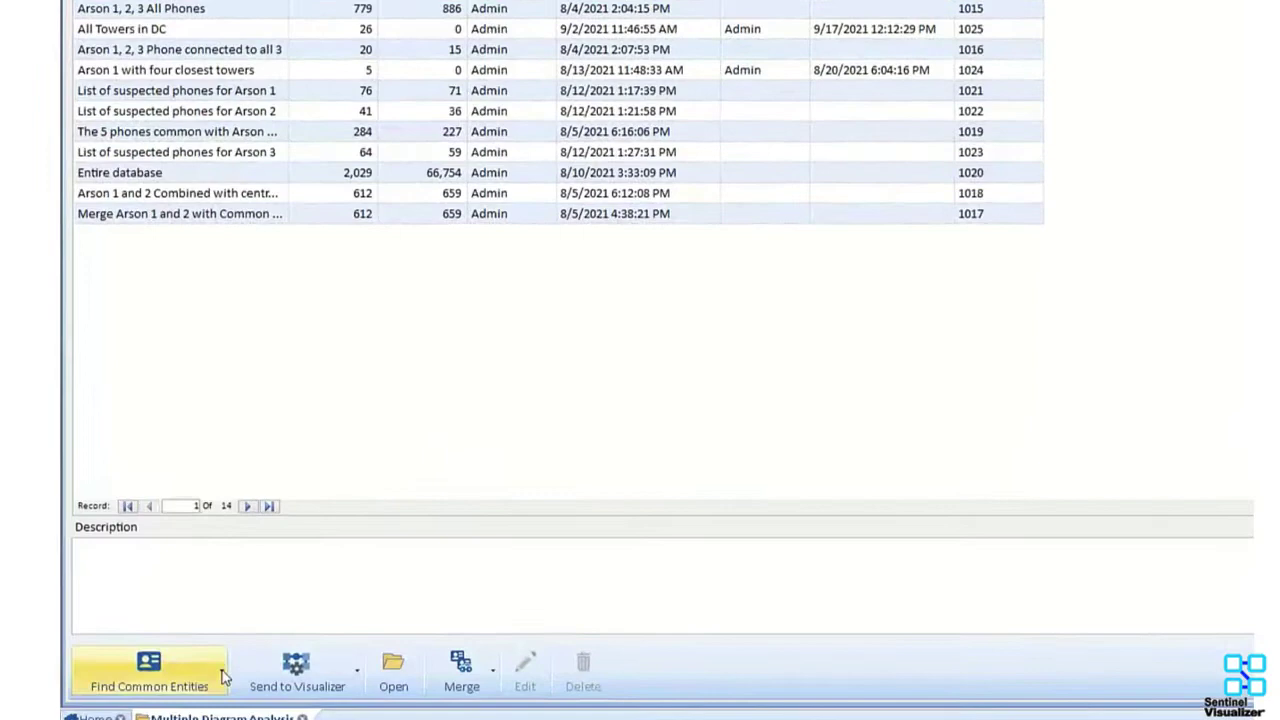
{"action": "left_click", "coordinate": [346, 676]}
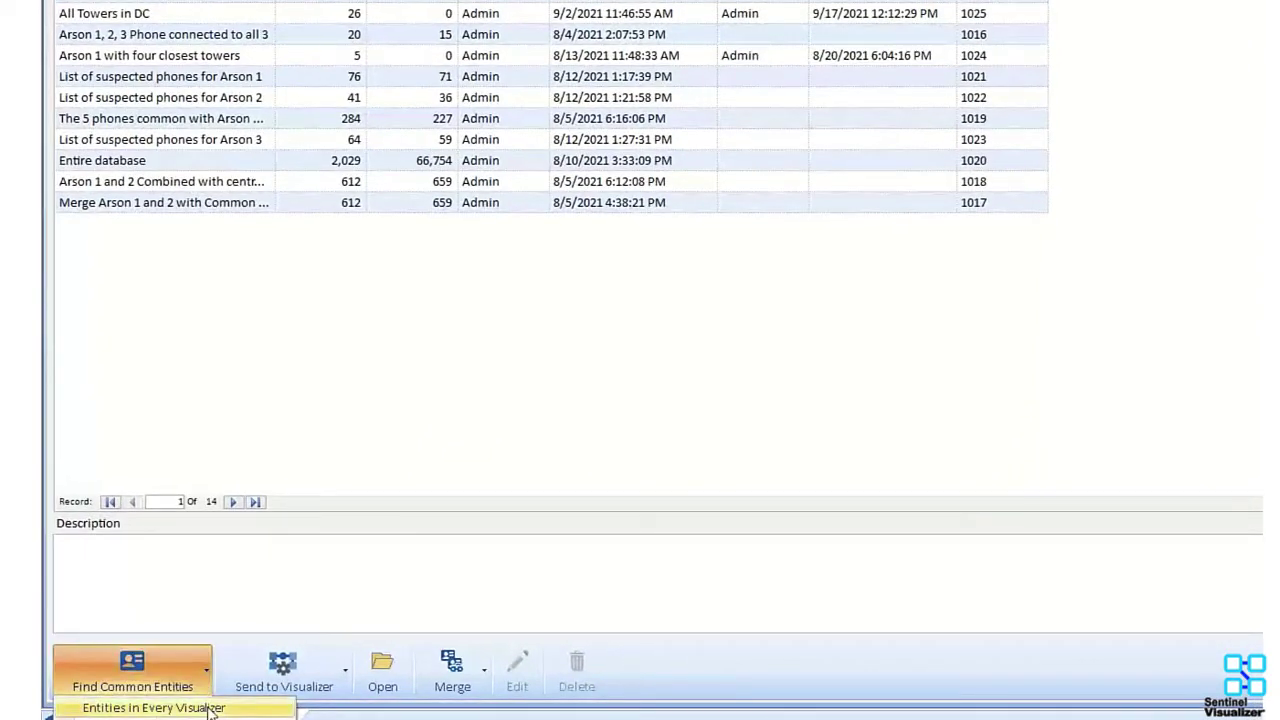
{"action": "left_click", "coordinate": [210, 708]}
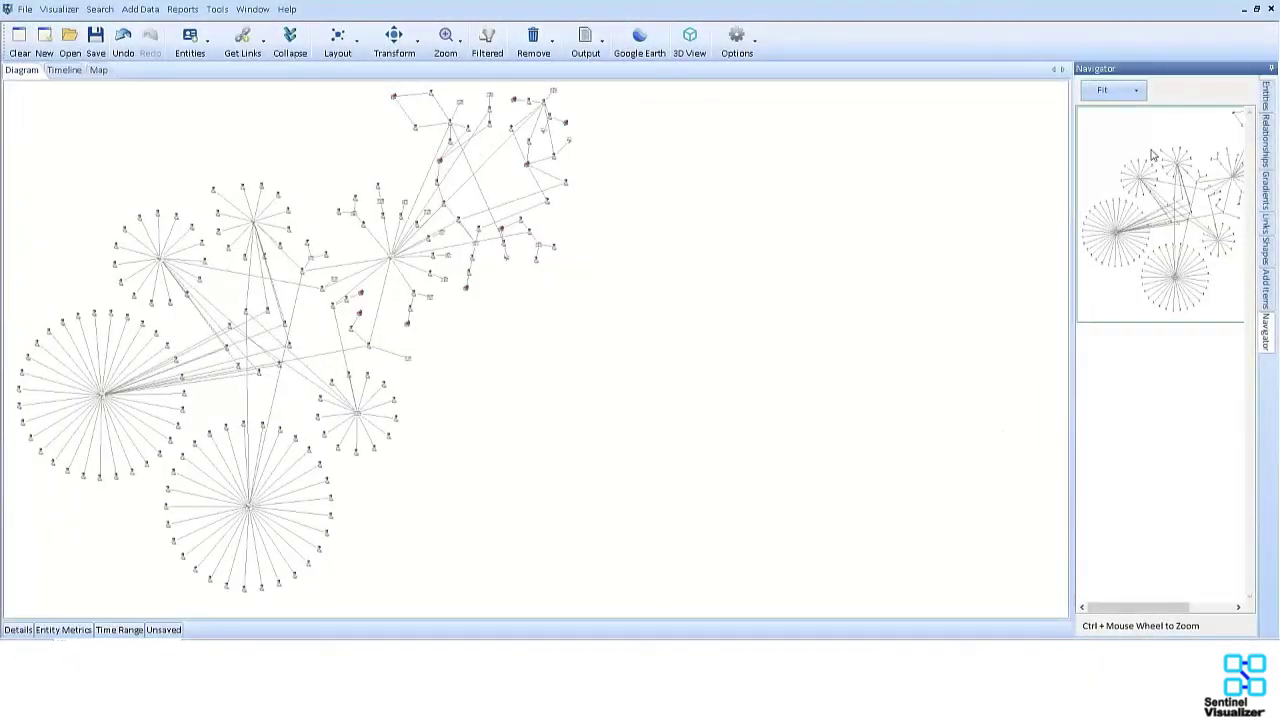
- Zoom into the named church members and pan to the Pastor's Class cluster
{"action": "left_click_drag", "start_coordinate": [1147, 150], "coordinate": [1240, 198]}
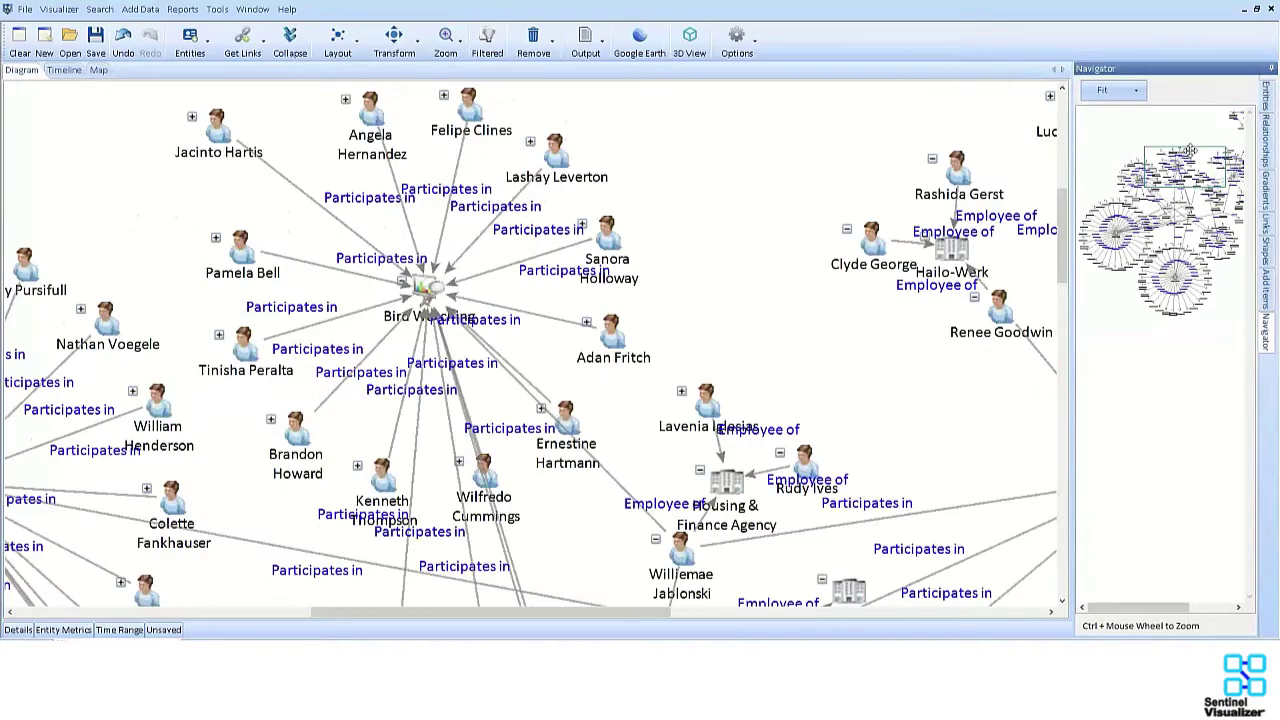
{"action": "left_click_drag", "start_coordinate": [1191, 151], "coordinate": [1234, 157]}
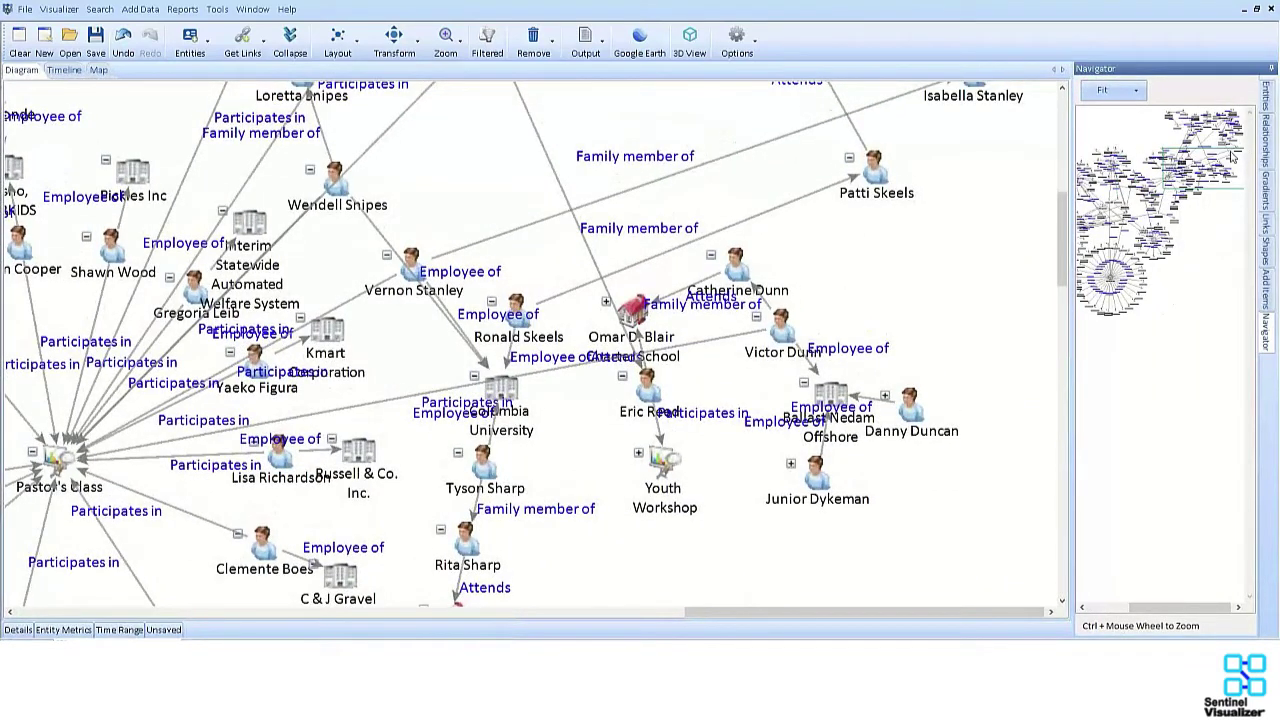
- Add the second member, filter to Shortest Path, and rearrange the Columbia University and member nodes
{"action": "left_click", "coordinate": [733, 268]}
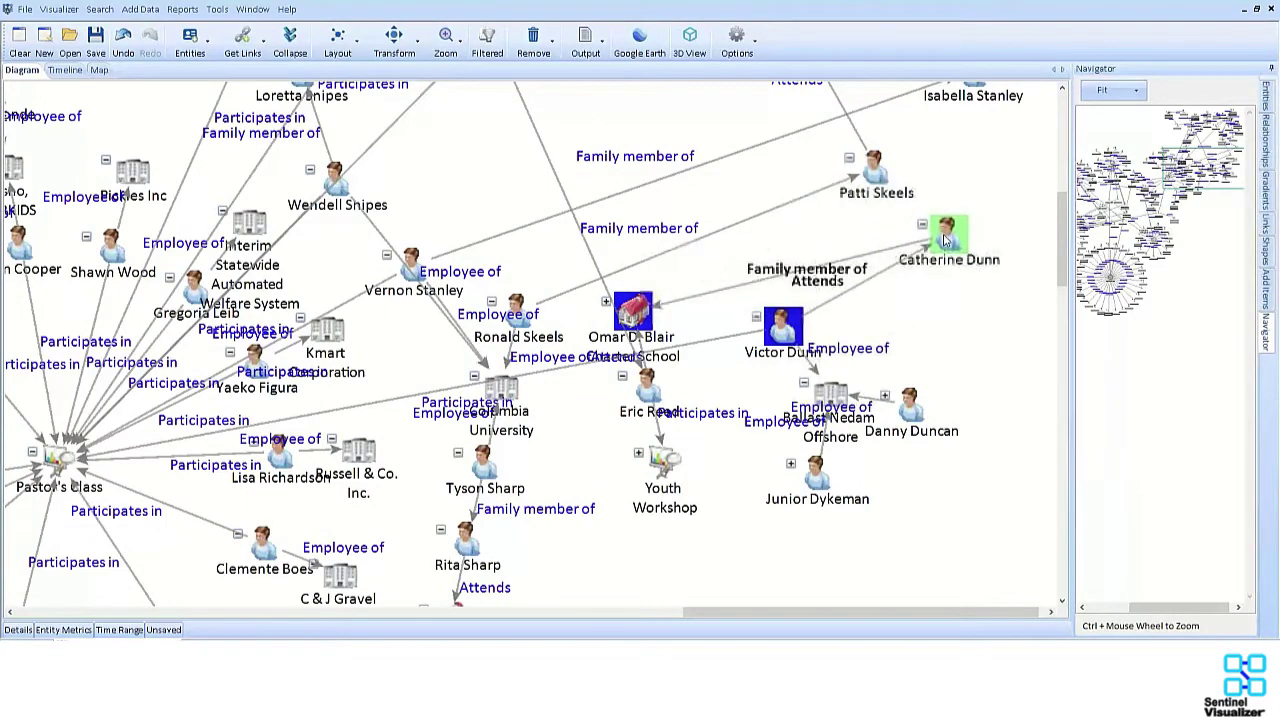
{"action": "left_click", "coordinate": [1265, 225]}
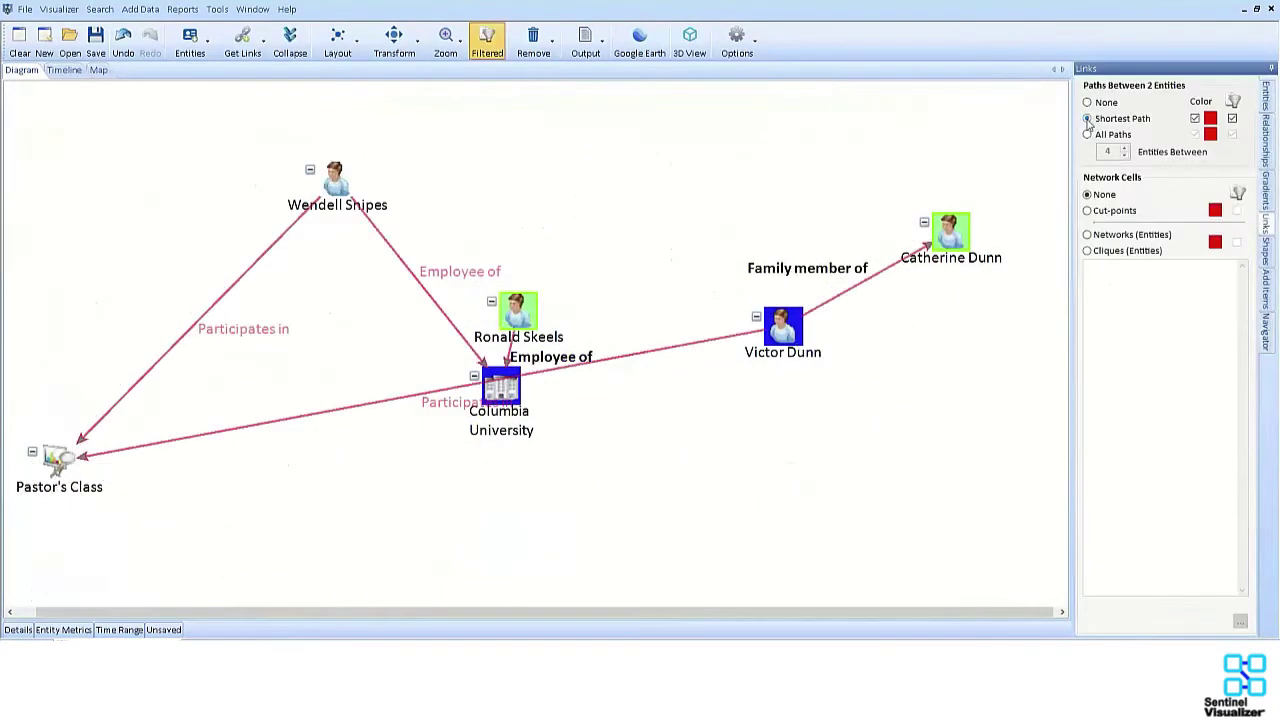
{"action": "left_click", "coordinate": [950, 245]}
{"action": "left_click", "coordinate": [500, 392]}
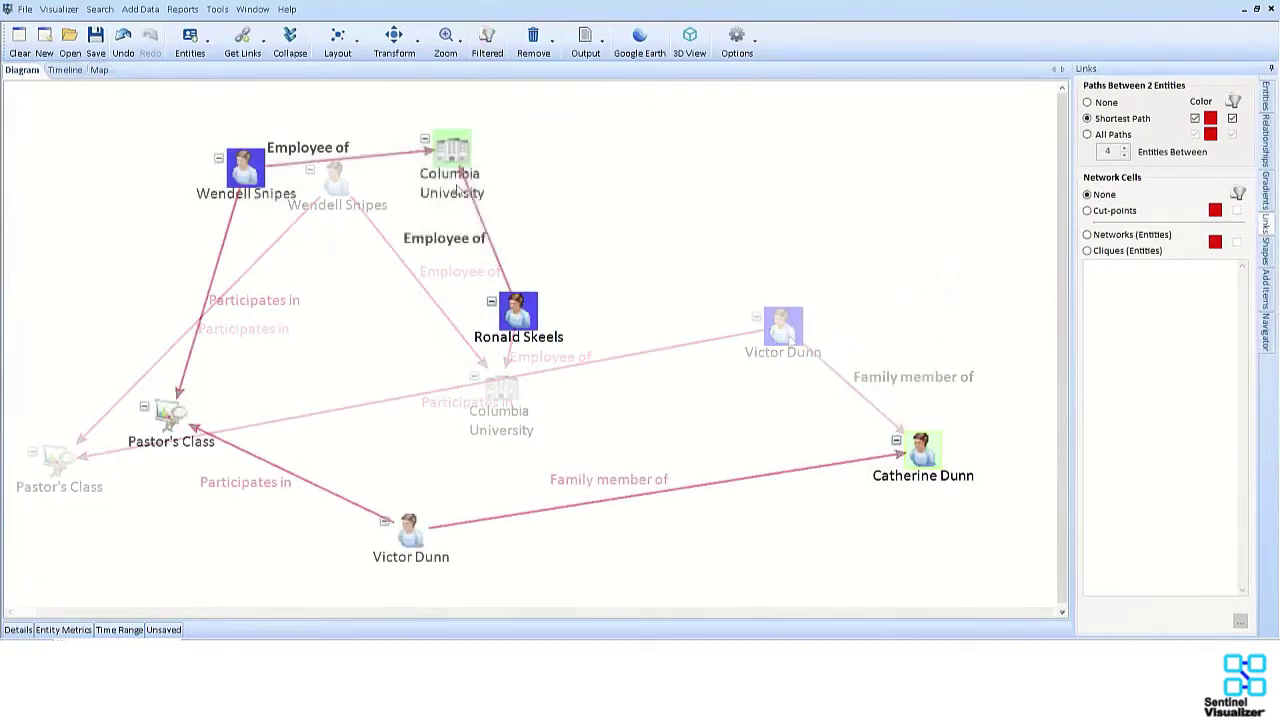
{"action": "left_click", "coordinate": [535, 341]}
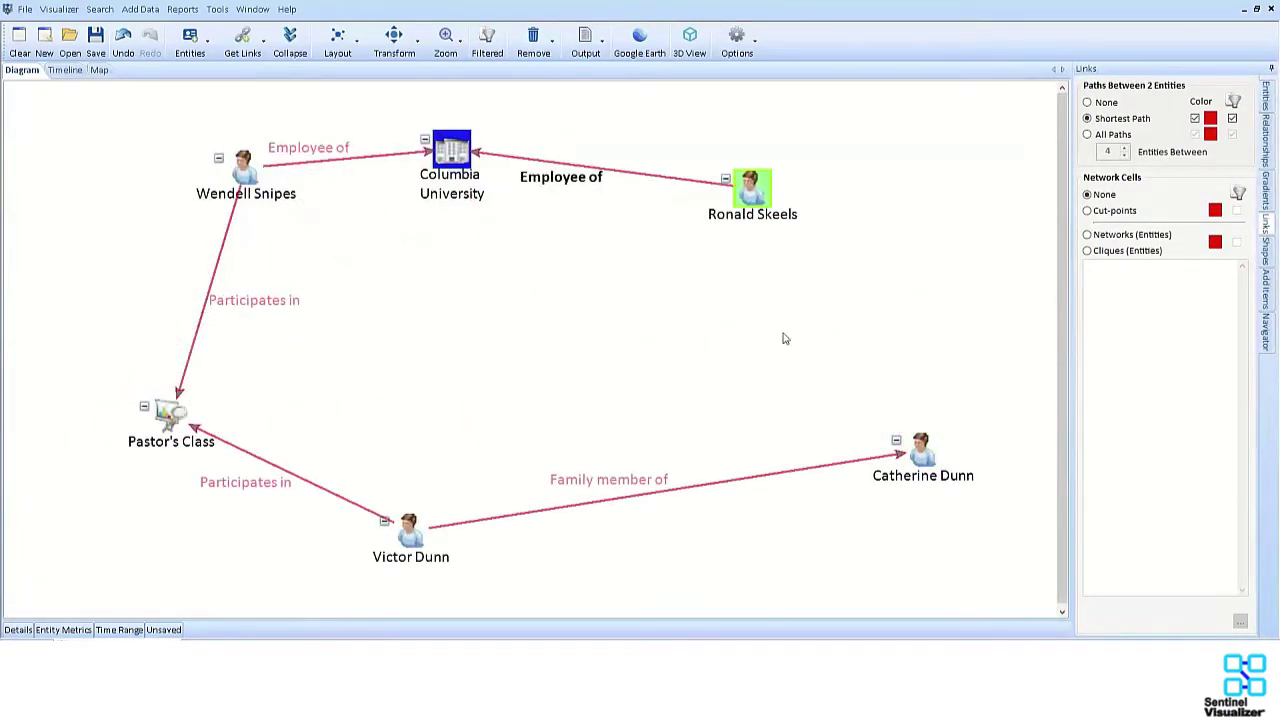